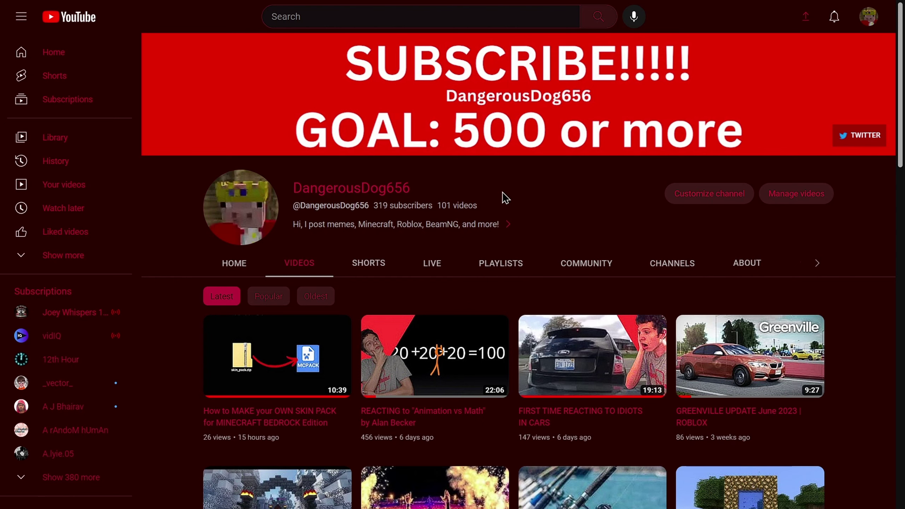
# Step: Exit fullscreen on the DangerousDog656 Videos page to reveal Opera GX's tabs and address bar
pyautogui.press('F11')
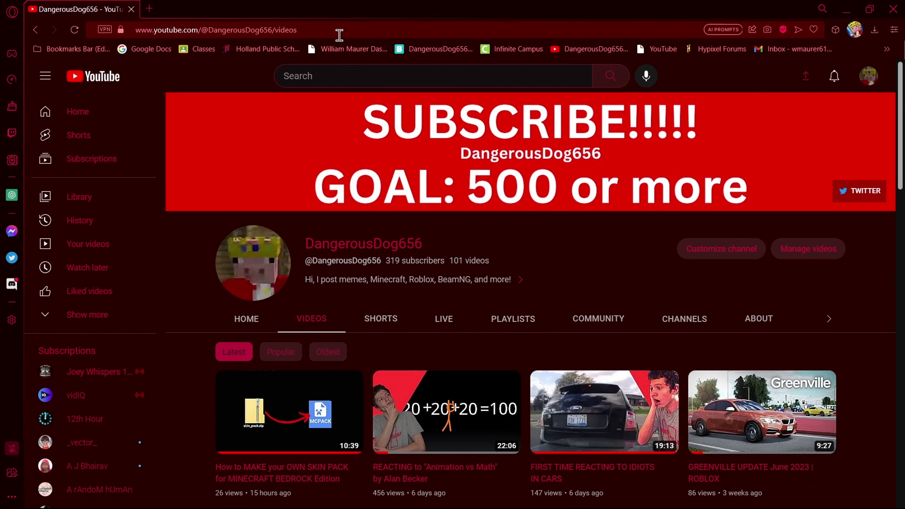
# Step: Search Google for 'lunar client' in a new Opera GX tab
pyautogui.click(149, 8)
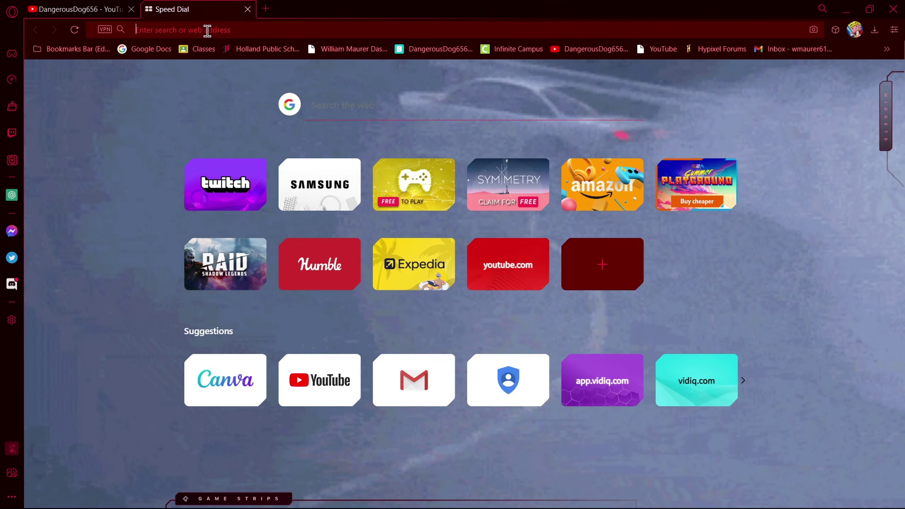
pyautogui.click(207, 30)
pyautogui.write('luna')
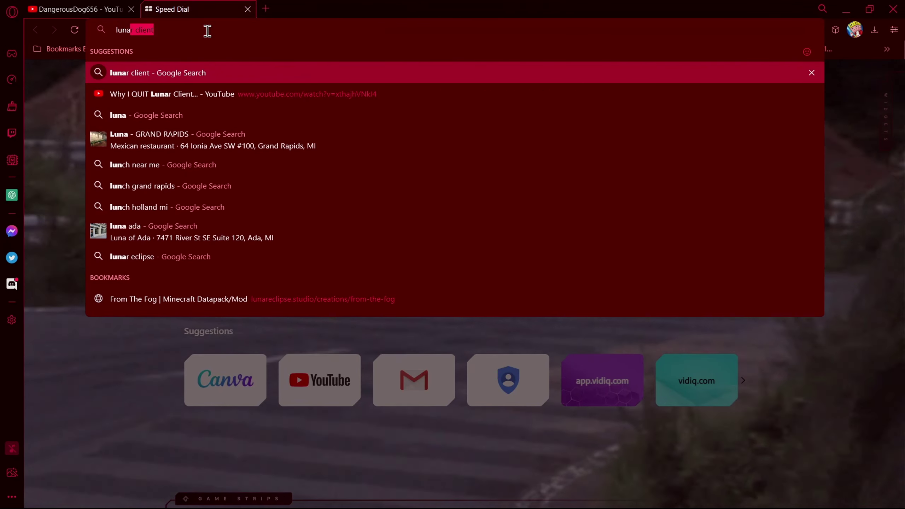
pyautogui.write('r')
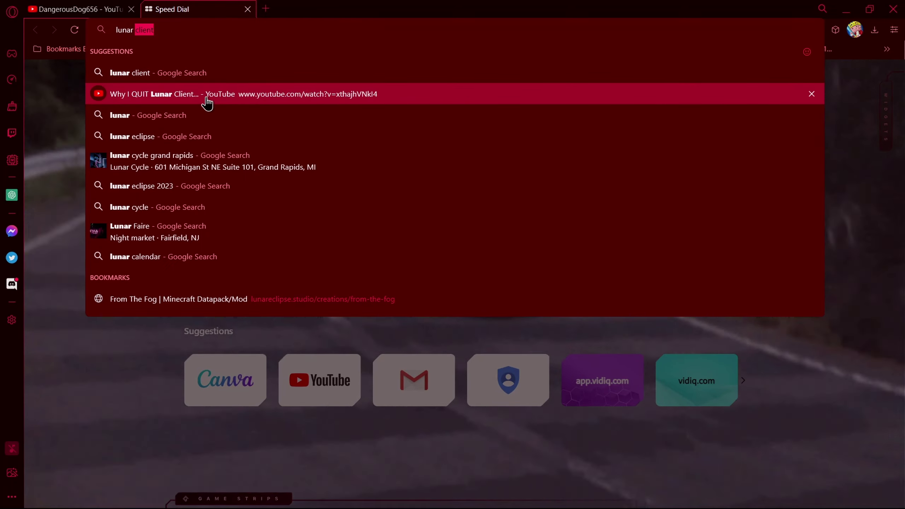
pyautogui.press('Return')
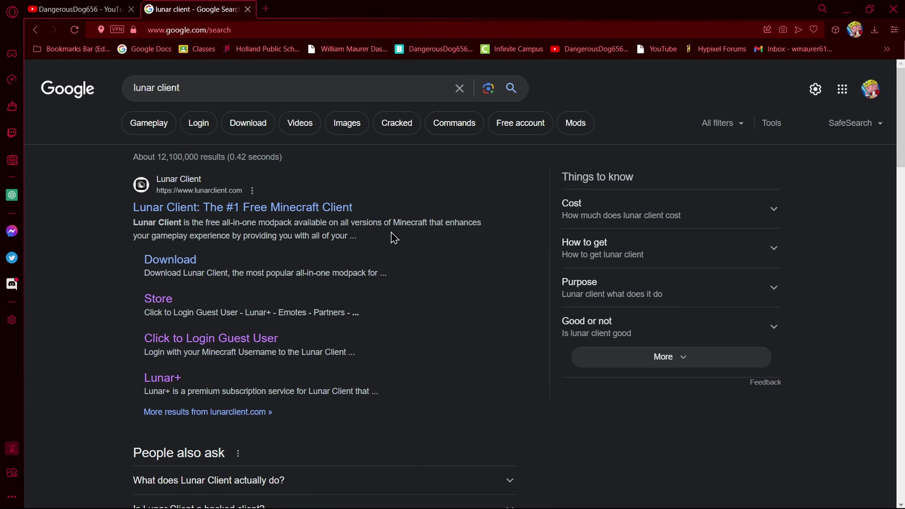
pyautogui.click(209, 214)
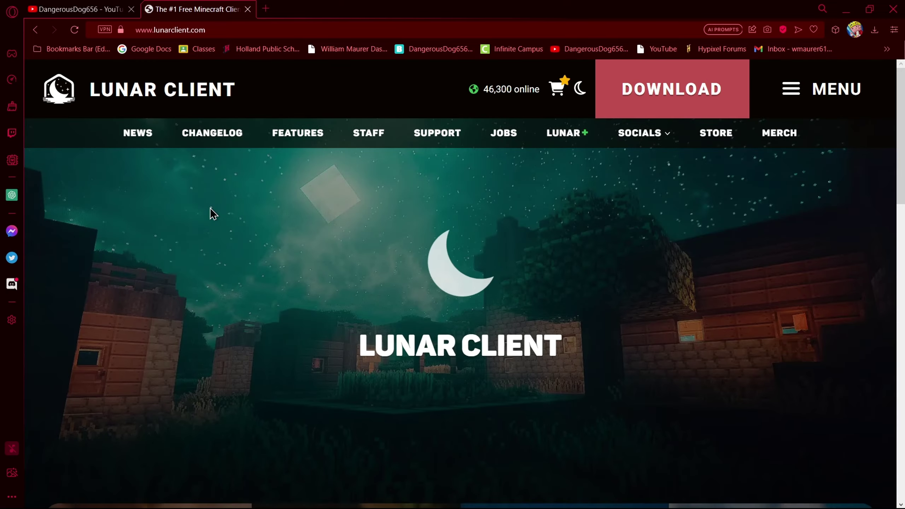
pyautogui.scroll(-1, 415, 174)
pyautogui.scroll(1, 370, 125)
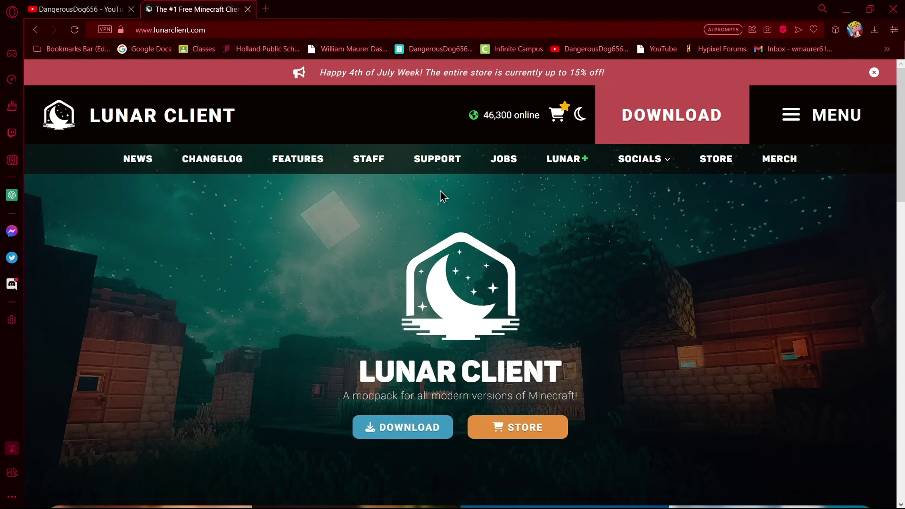
pyautogui.scroll(-1, 443, 198)
pyautogui.scroll(1, 536, 182)
pyautogui.scroll(-2, 551, 212)
pyautogui.scroll(-3, 552, 212)
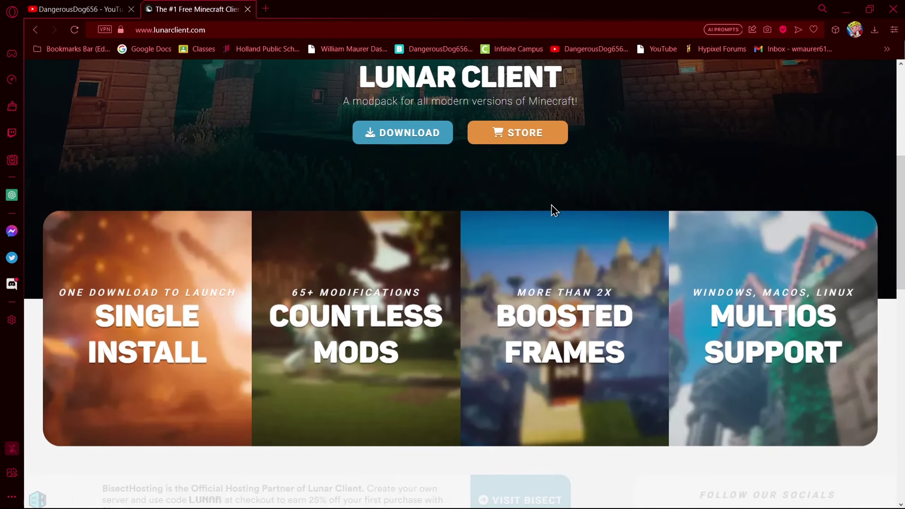
pyautogui.scroll(-1, 340, 290)
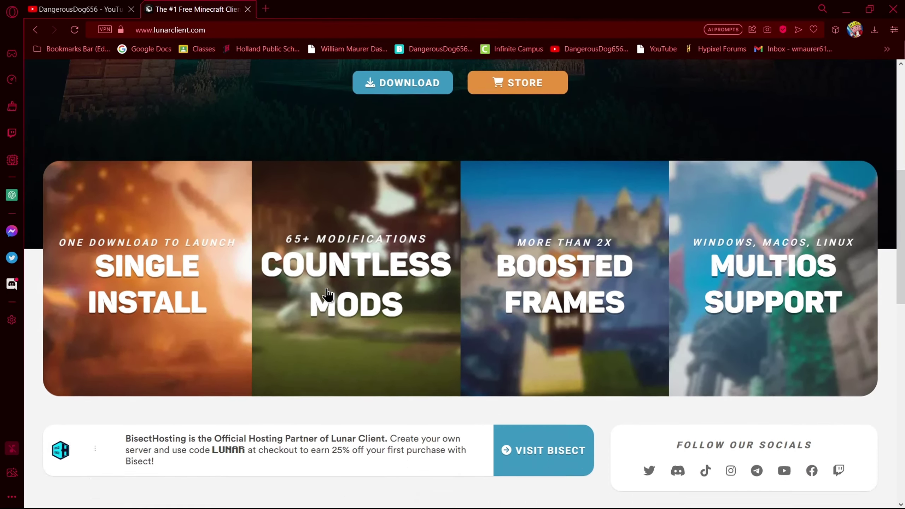
pyautogui.scroll(2, 328, 287)
pyautogui.scroll(-4, 328, 287)
pyautogui.scroll(-6, 328, 288)
pyautogui.scroll(-3, 327, 287)
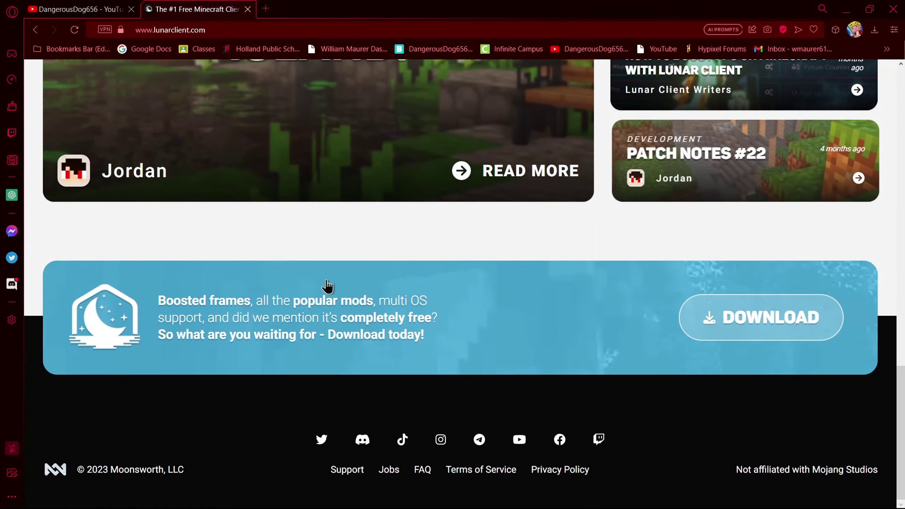
pyautogui.scroll(1, 327, 286)
pyautogui.scroll(4, 328, 286)
pyautogui.scroll(5, 328, 286)
pyautogui.scroll(5, 328, 286)
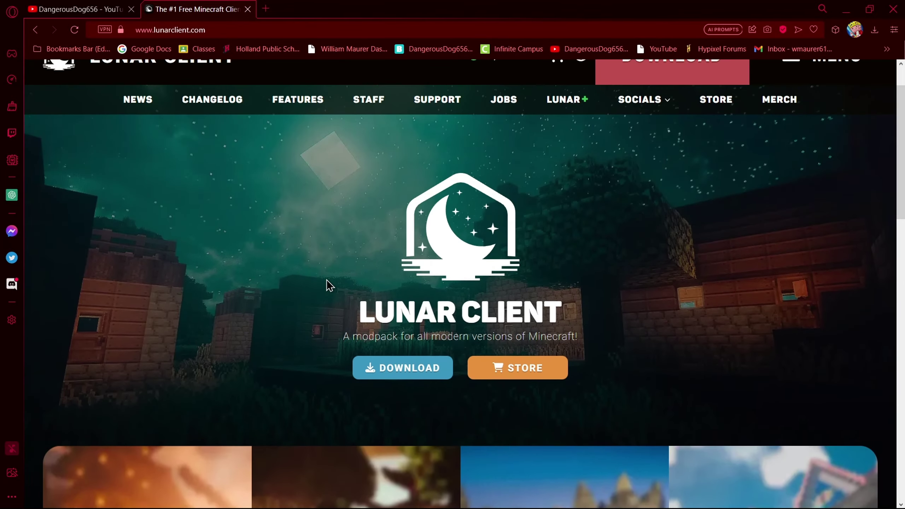
pyautogui.scroll(1, 640, 192)
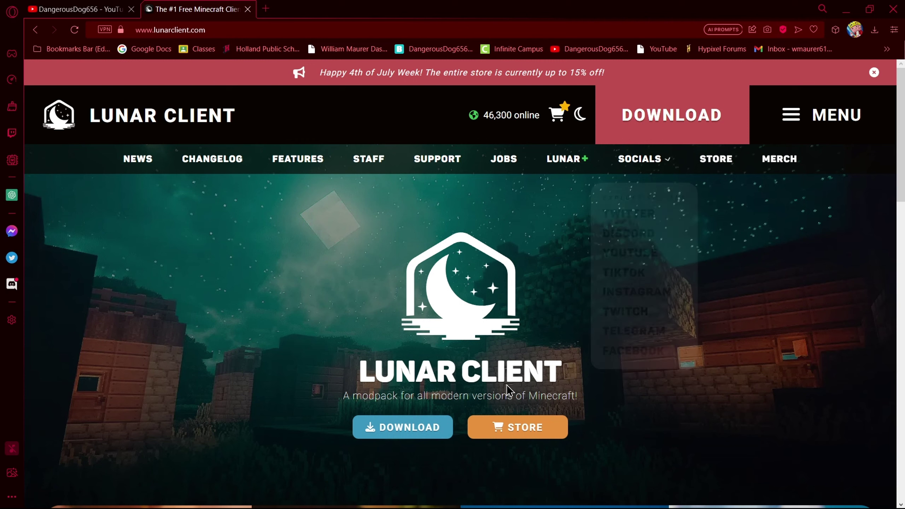
# Step: Download the Windows Lunar Client v2.15.1 installer from lunarclient.com into Downloads
pyautogui.click(431, 428)
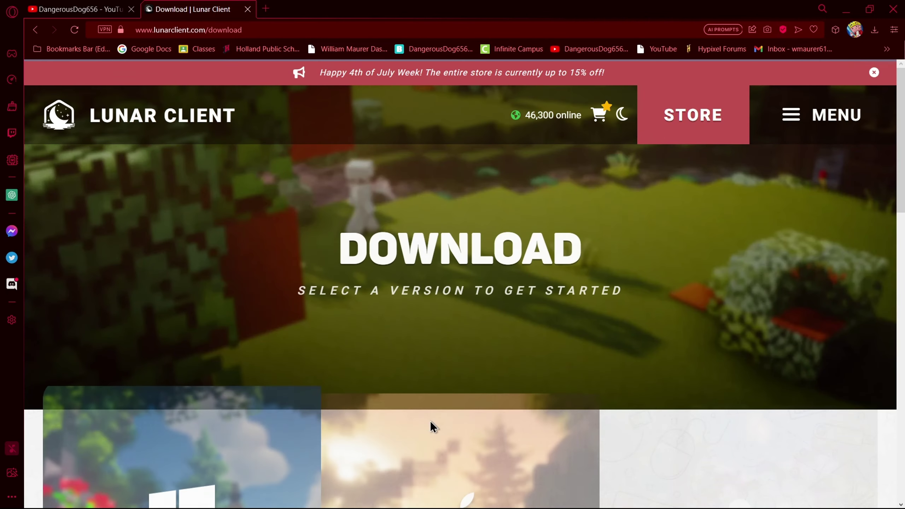
pyautogui.scroll(-3, 533, 280)
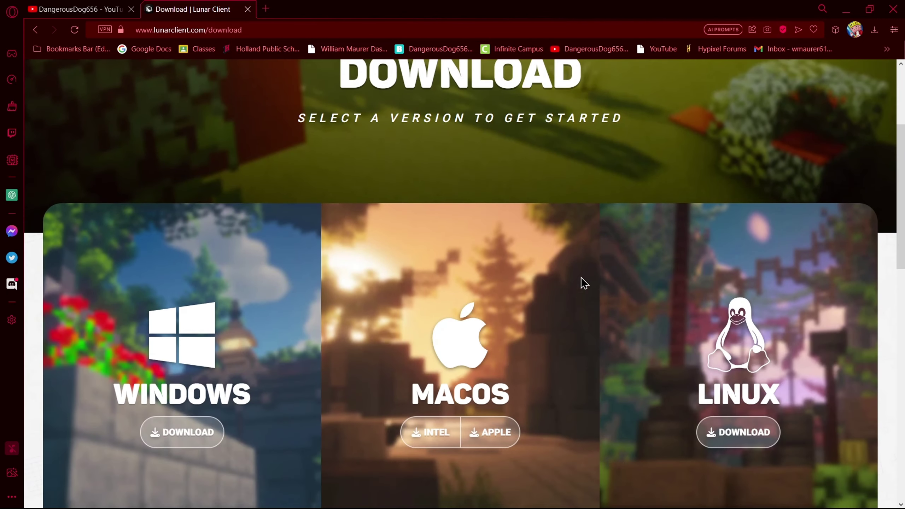
pyautogui.scroll(-2, 637, 301)
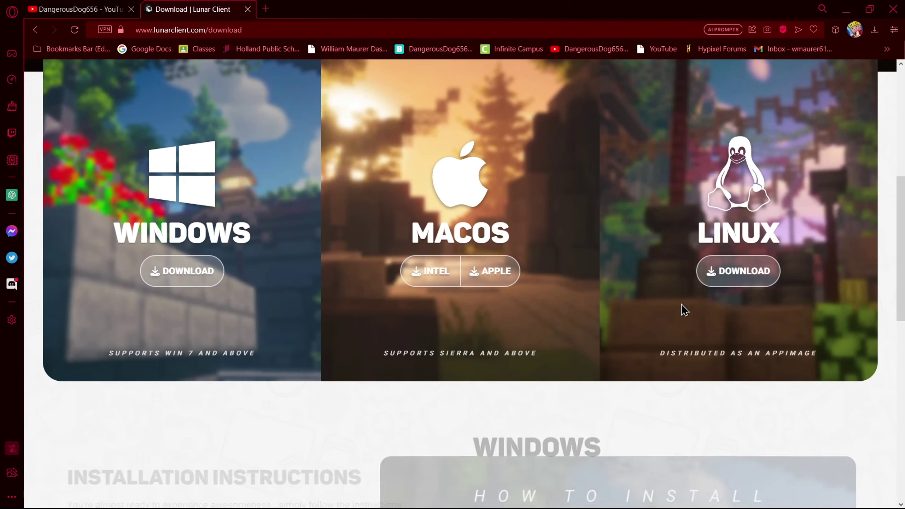
pyautogui.scroll(2, 654, 194)
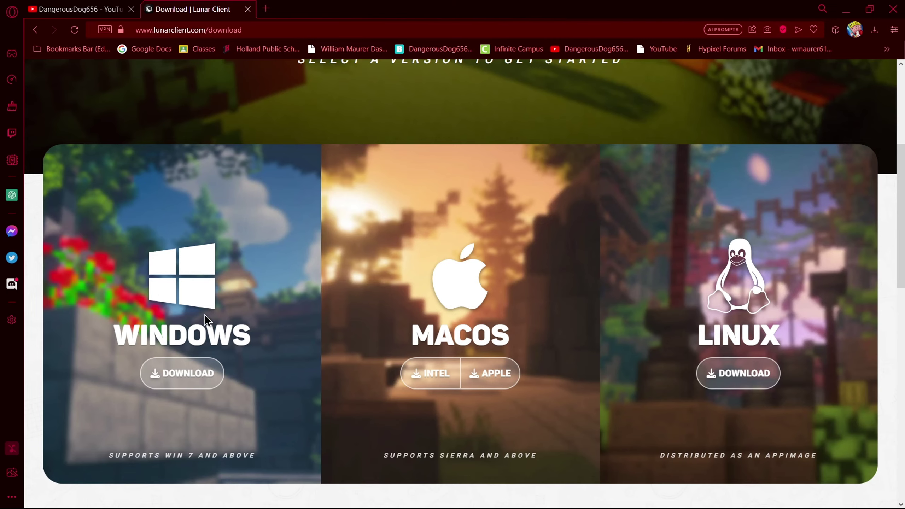
pyautogui.click(182, 374)
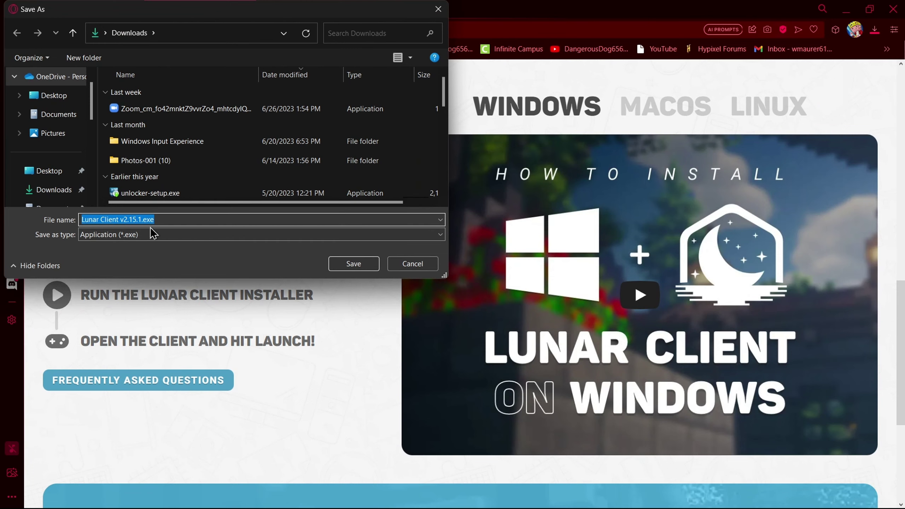
pyautogui.click(350, 268)
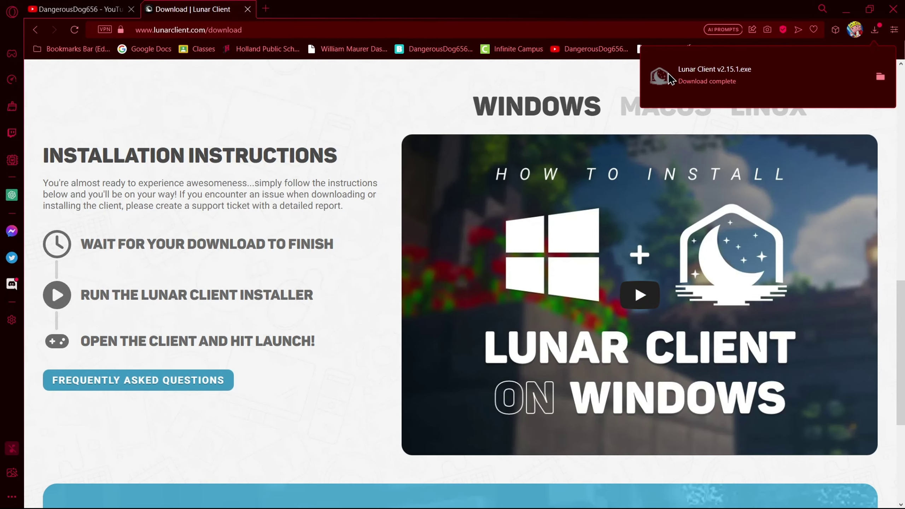
pyautogui.scroll(2, 587, 131)
pyautogui.scroll(5, 587, 130)
pyautogui.scroll(2, 587, 126)
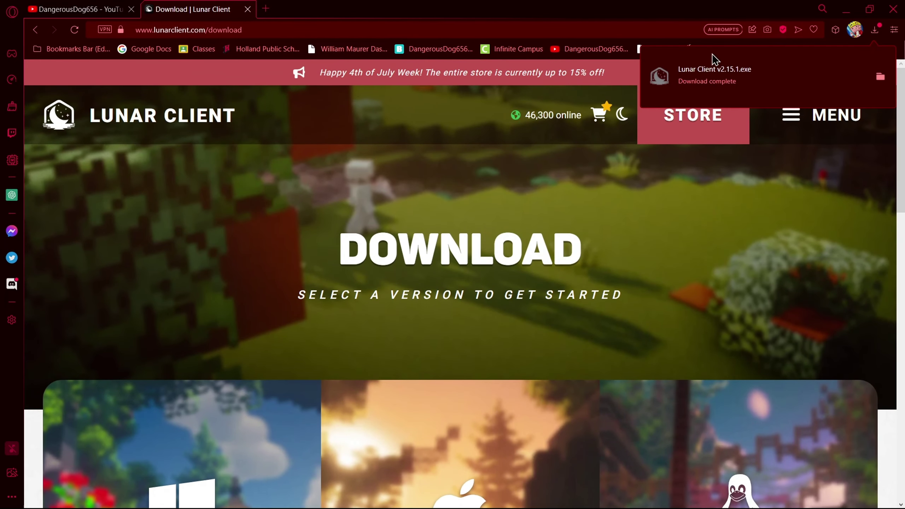
# Step: Run the downloaded installer and agree to the license to install Lunar Client 2.15.1
pyautogui.click(707, 82)
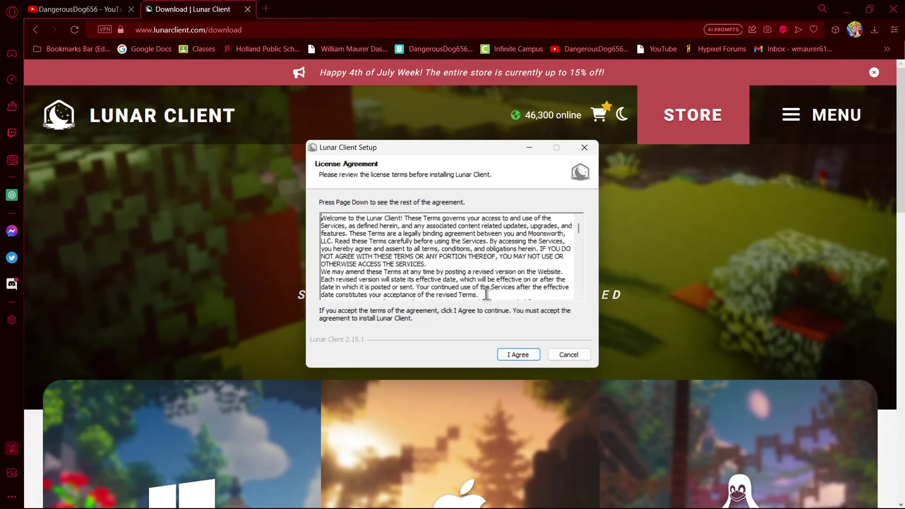
pyautogui.scroll(-3, 487, 294)
pyautogui.scroll(-3, 488, 276)
pyautogui.scroll(-3, 488, 272)
pyautogui.scroll(-3, 488, 272)
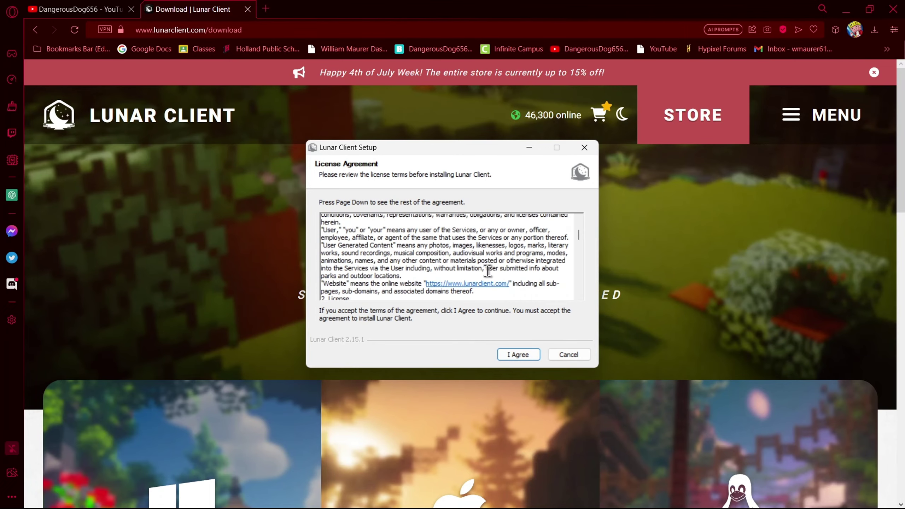
pyautogui.scroll(-3, 488, 271)
pyautogui.scroll(-3, 488, 270)
pyautogui.scroll(-3, 488, 270)
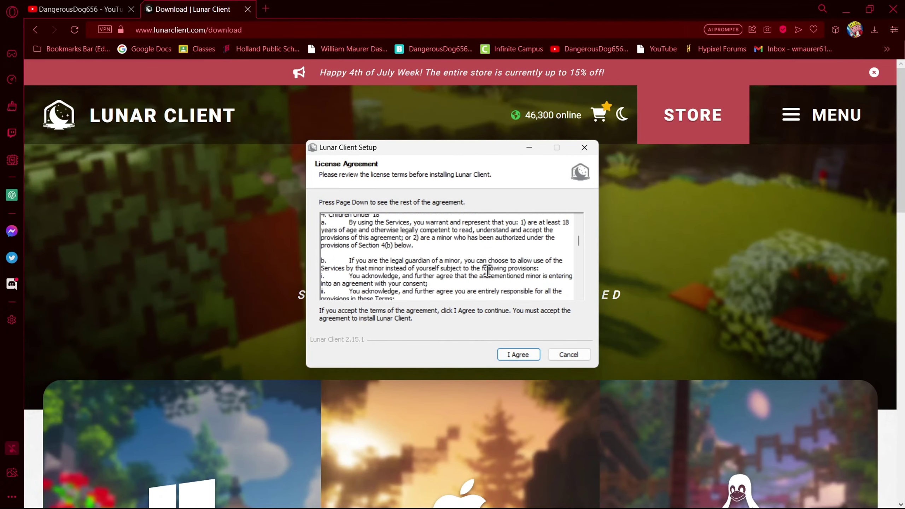
pyautogui.scroll(-3, 488, 271)
pyautogui.scroll(-3, 488, 271)
pyautogui.scroll(-3, 488, 271)
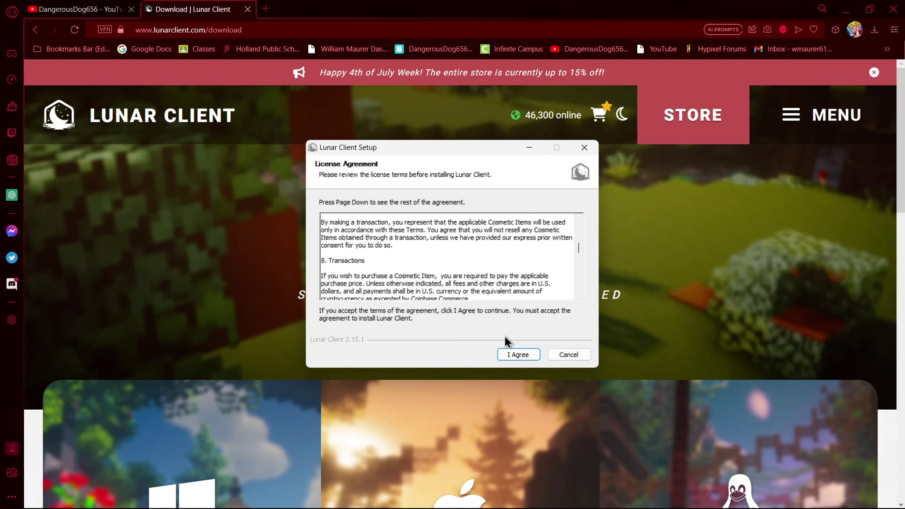
pyautogui.click(518, 357)
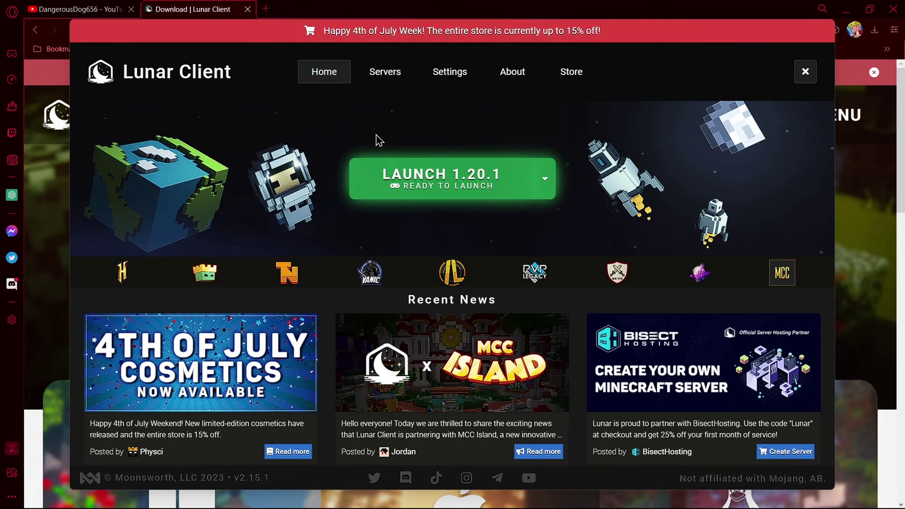
# Step: Set Minecraft 1.8 (1.8.9) as the default launch version, then close Lunar Client
pyautogui.click(544, 178)
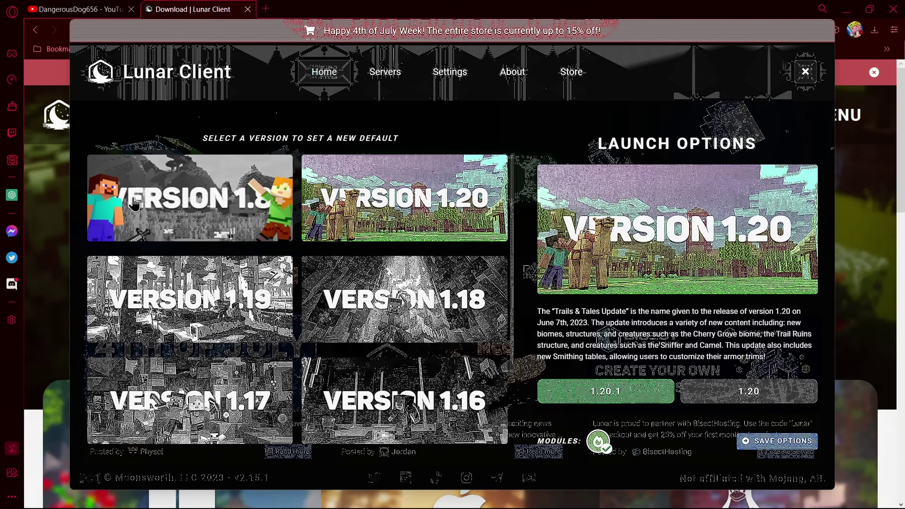
pyautogui.scroll(-2, 181, 229)
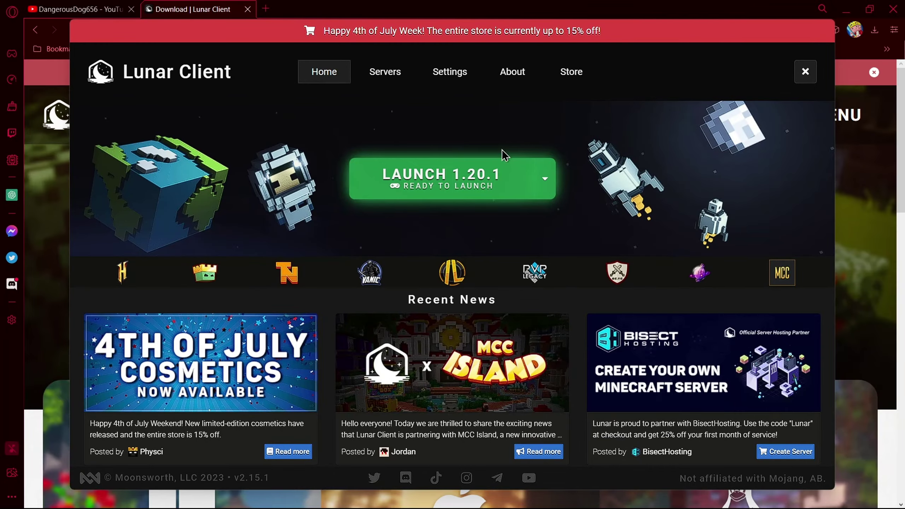
pyautogui.click(550, 188)
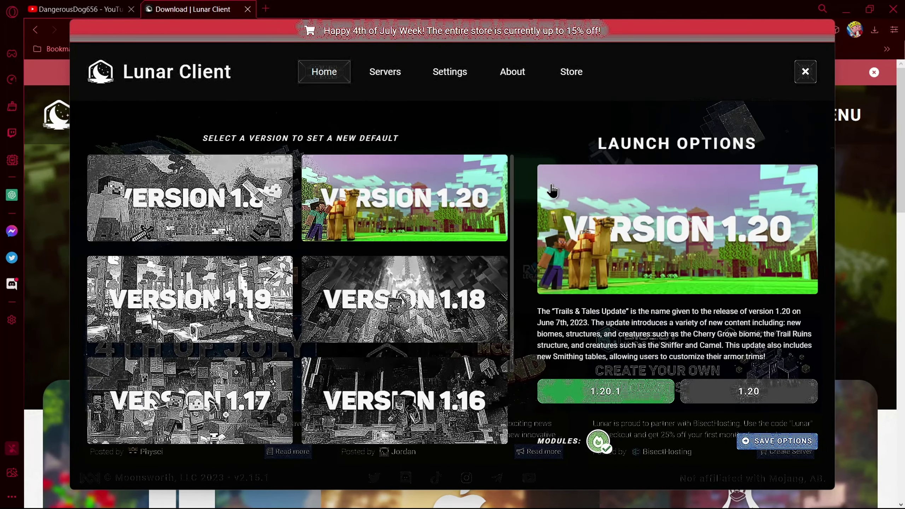
pyautogui.click(188, 190)
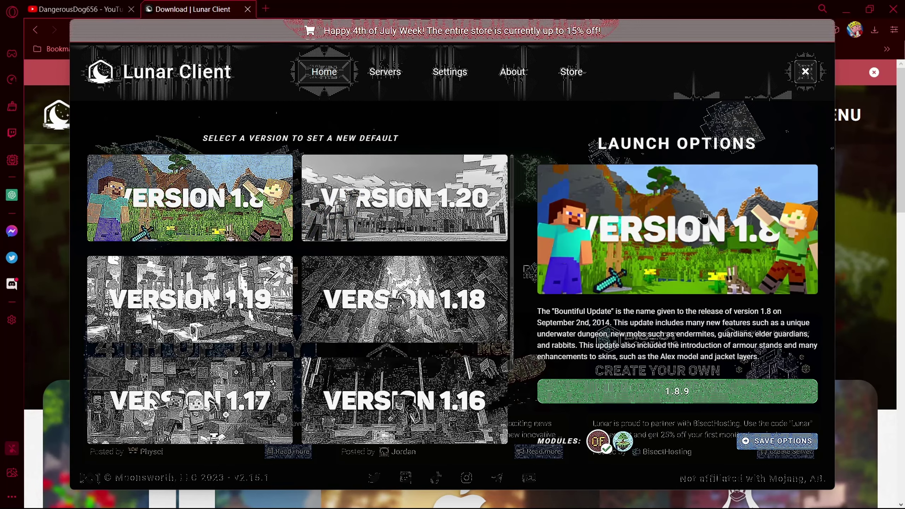
pyautogui.click(803, 73)
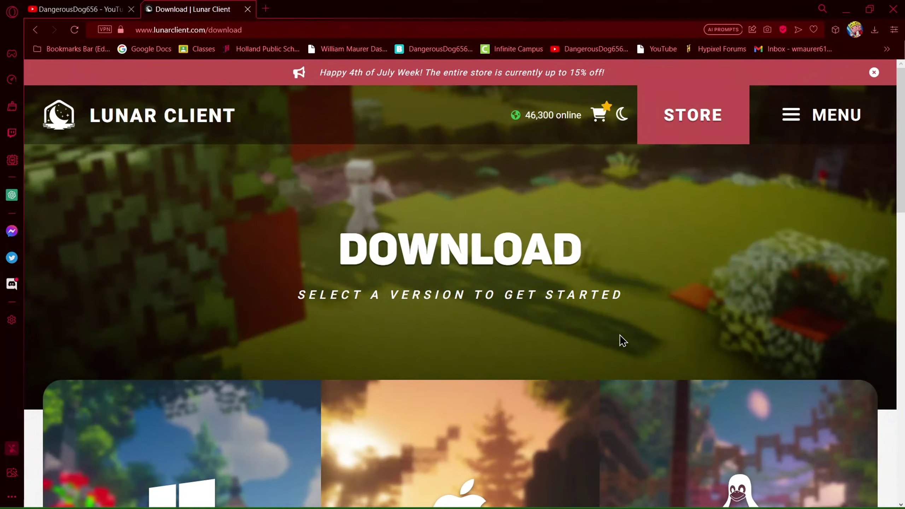
# Step: Close the Lunar Client tab and put the DangerousDog656 Videos page back in fullscreen
pyautogui.click(248, 9)
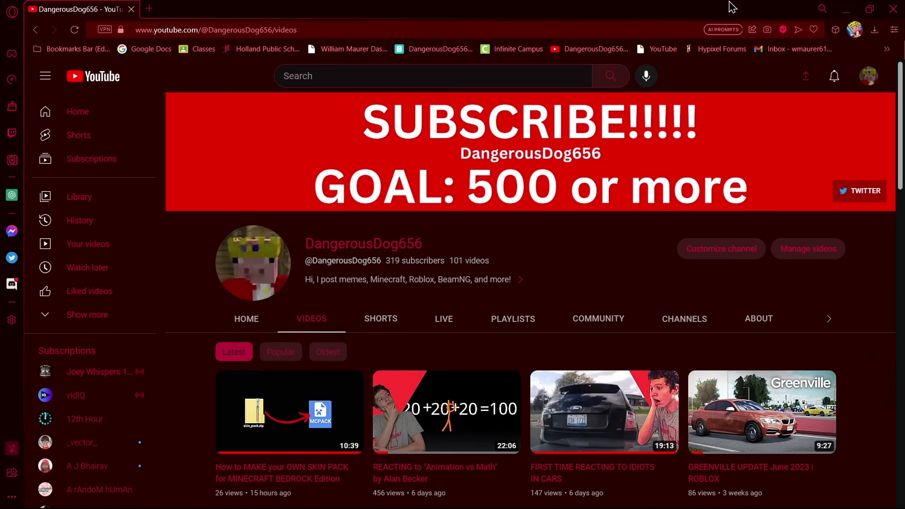
pyautogui.click(845, 9)
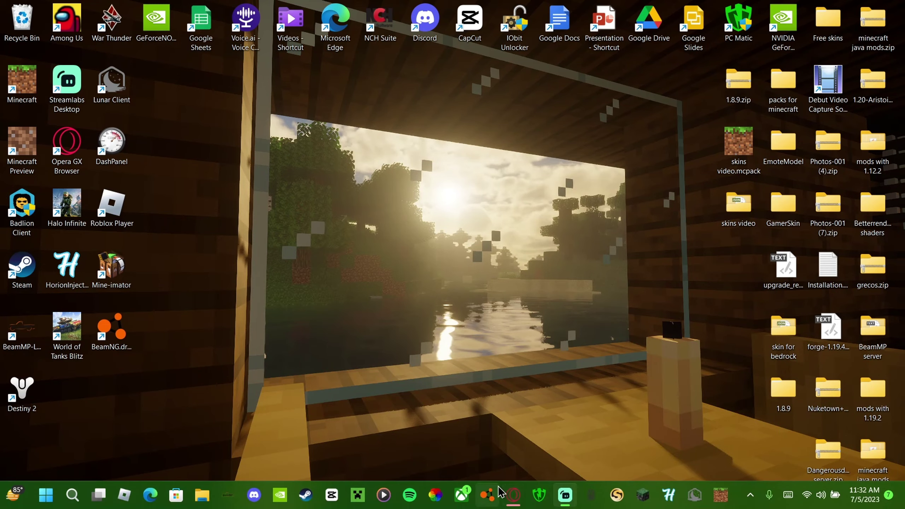
pyautogui.moveTo(513, 495)
pyautogui.click(513, 442)
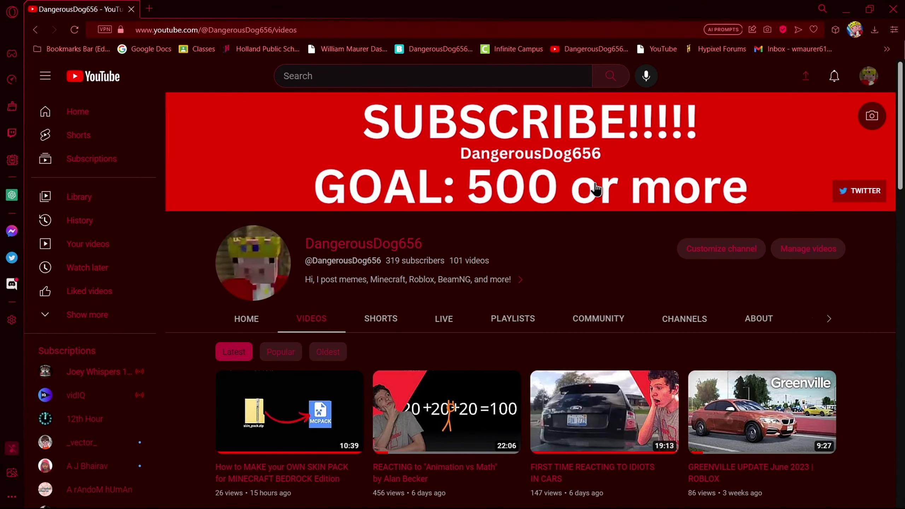
pyautogui.press('F11')
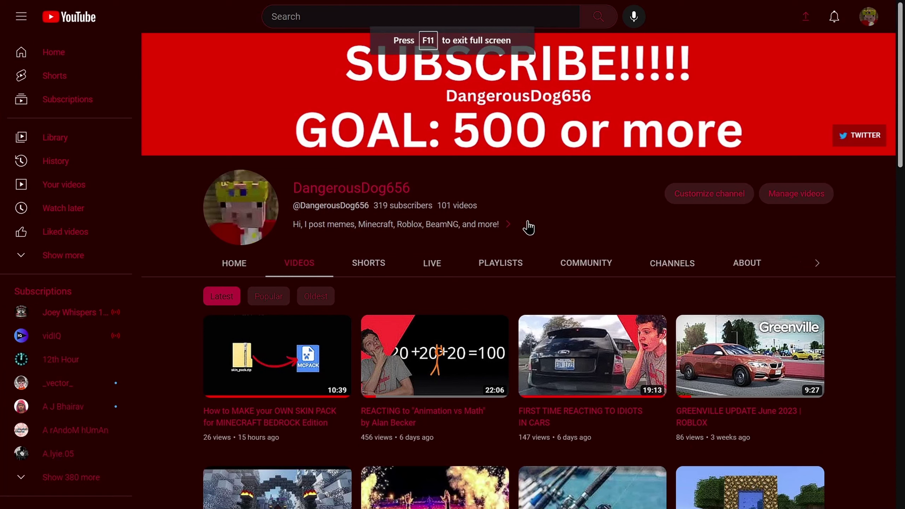